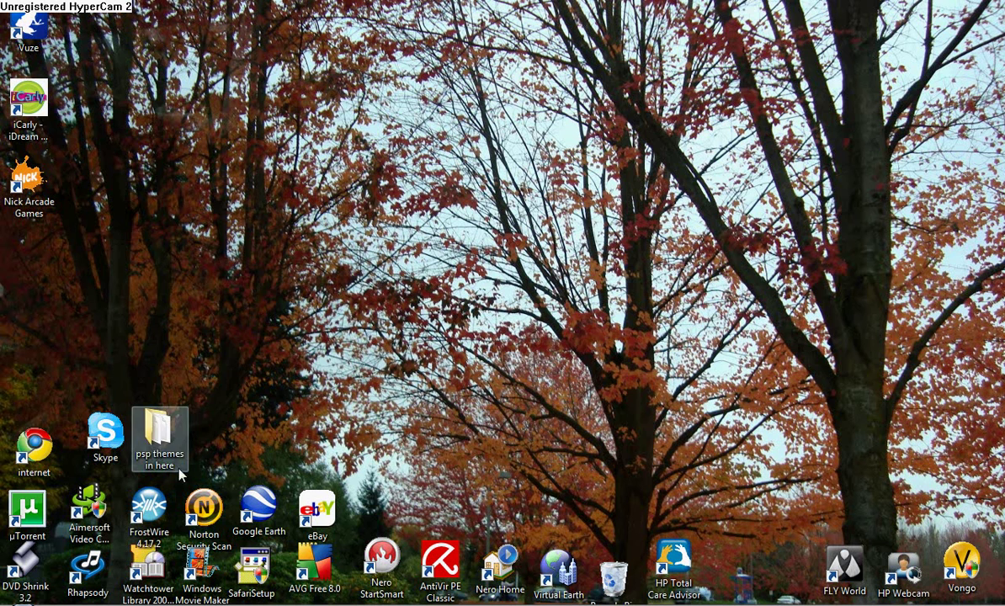
# Move the 'psp themes in here' folder above the desktop icons and bring up the Start menu
pyautogui.moveTo(156, 443); pyautogui.dragTo(310, 280)
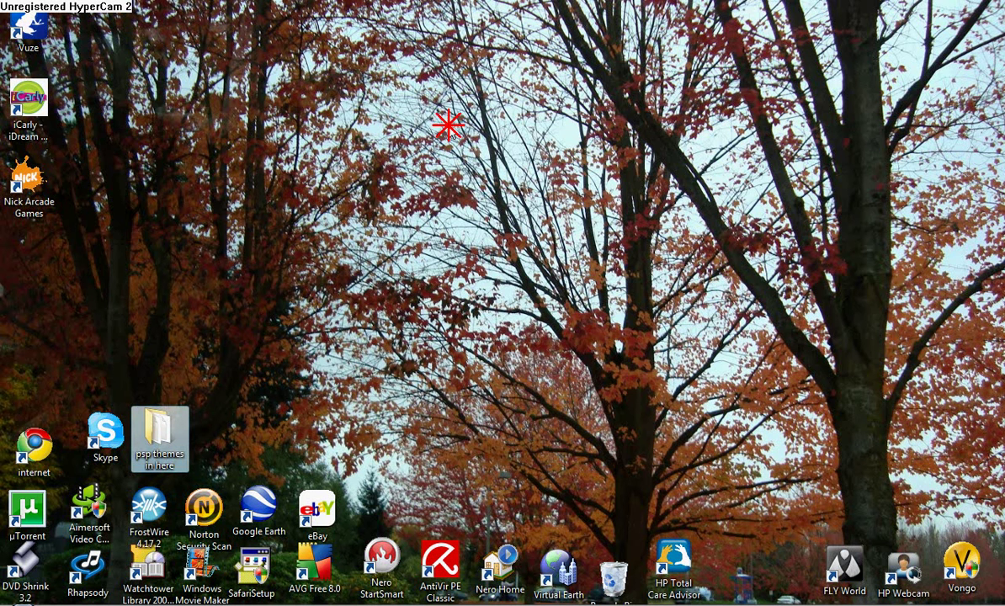
pyautogui.moveTo(170, 450); pyautogui.dragTo(233, 328)
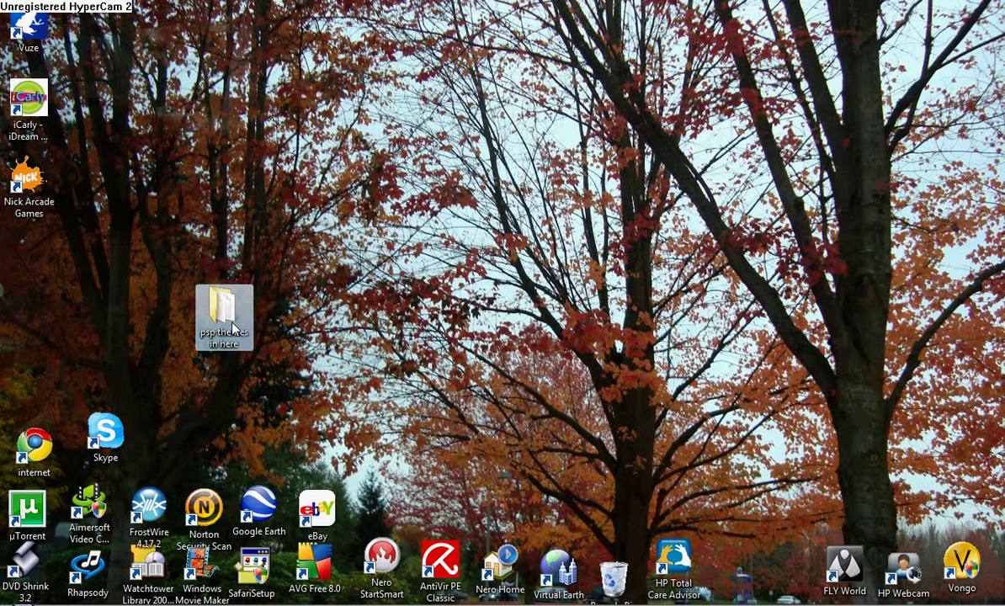
pyautogui.moveTo(221, 328); pyautogui.dragTo(194, 374)
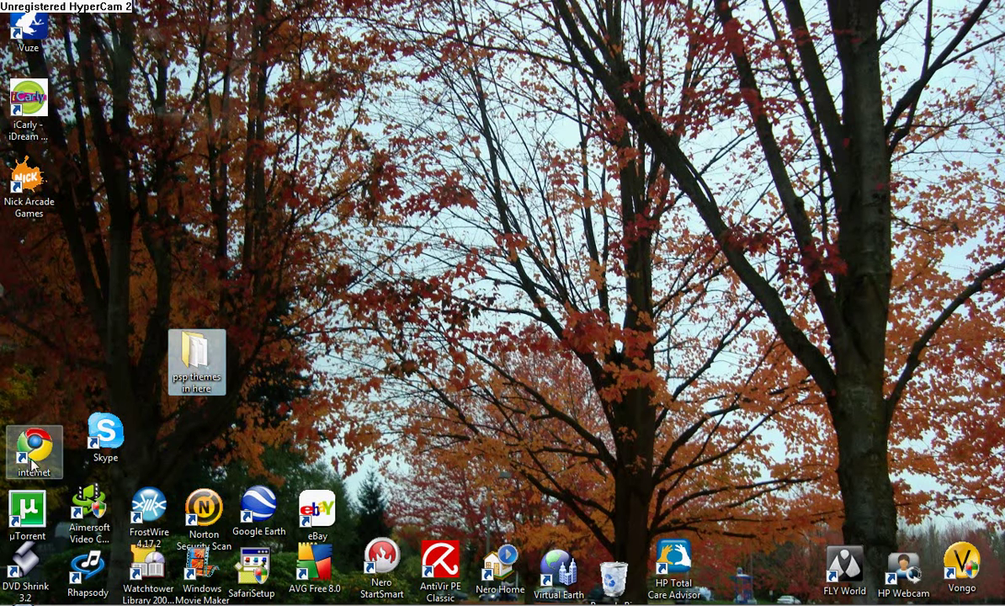
pyautogui.press('super')
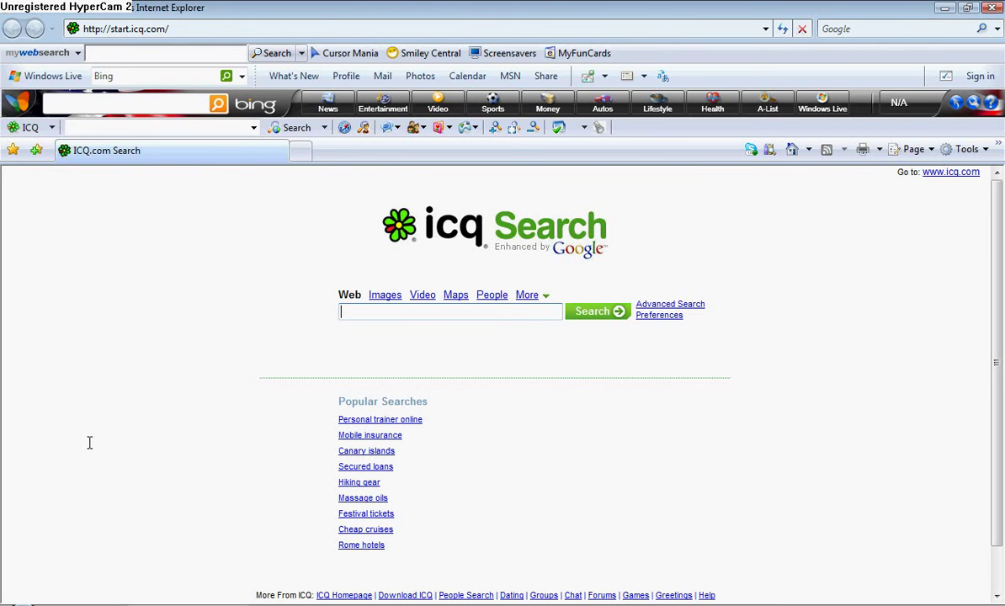
# Load psp-themes.net from Internet Explorer's address bar
pyautogui.click(229, 31)
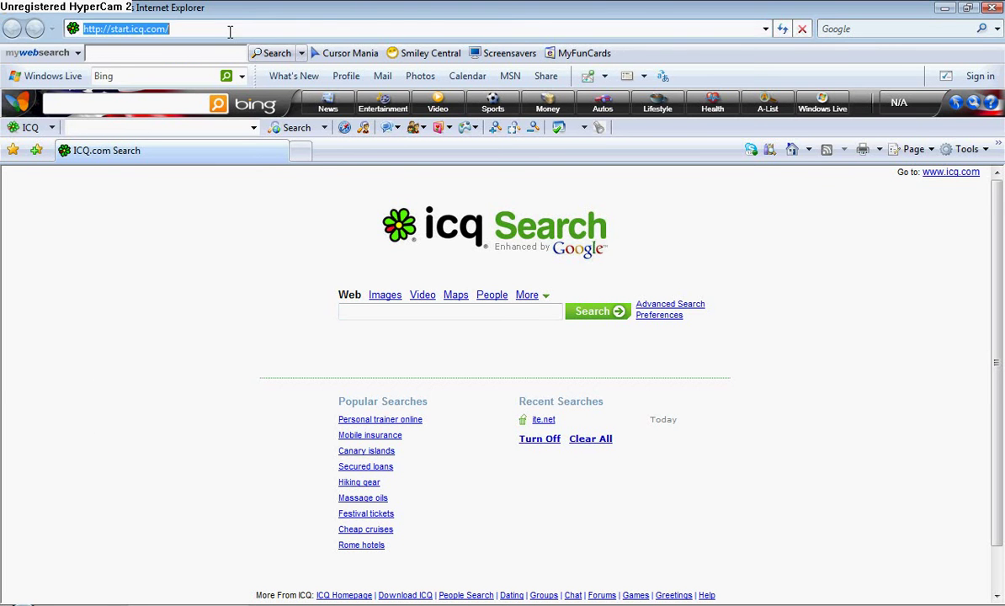
pyautogui.write('psp')
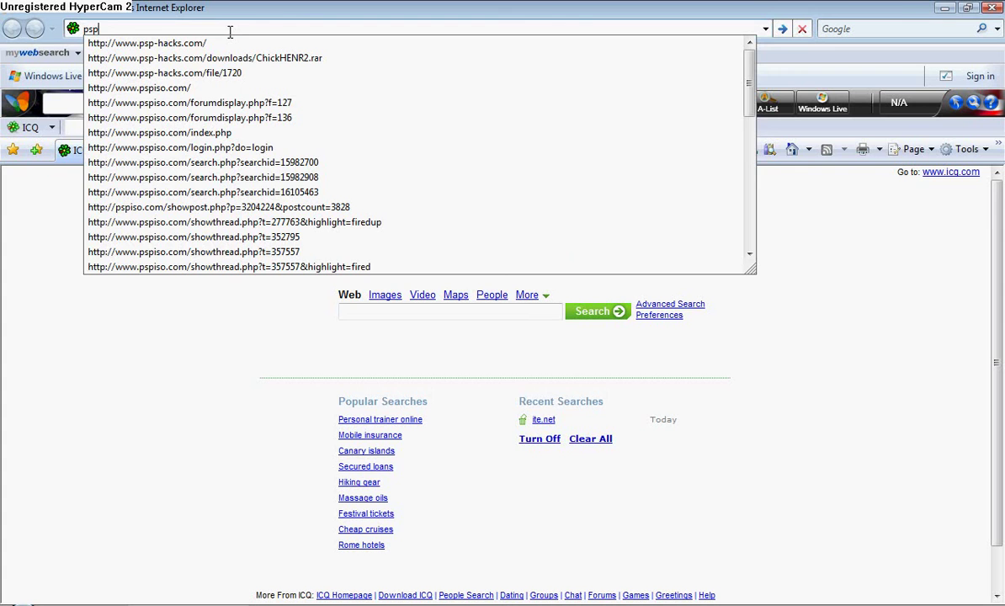
pyautogui.write('-the')
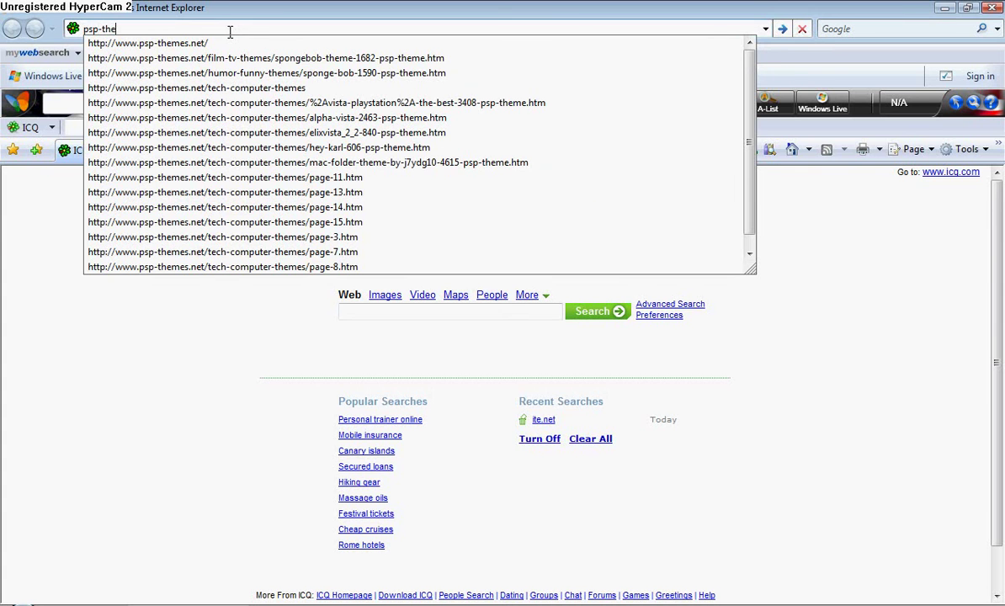
pyautogui.write('mes.n')
pyautogui.write('et')
pyautogui.press('Return')
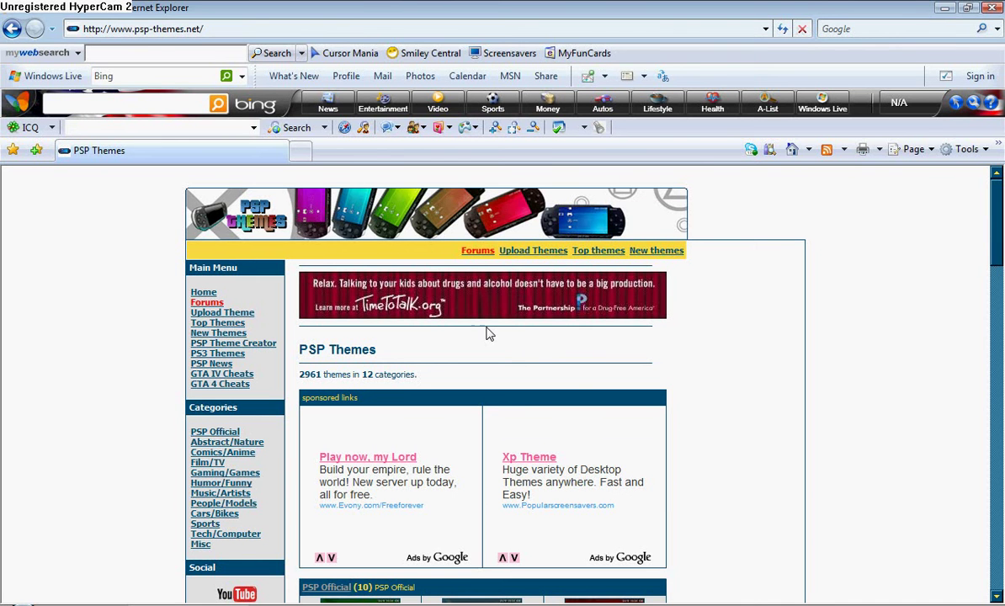
# Search the site's PSP themes for 'sports'
pyautogui.scroll(-3, 488, 334)
pyautogui.scroll(-2, 488, 334)
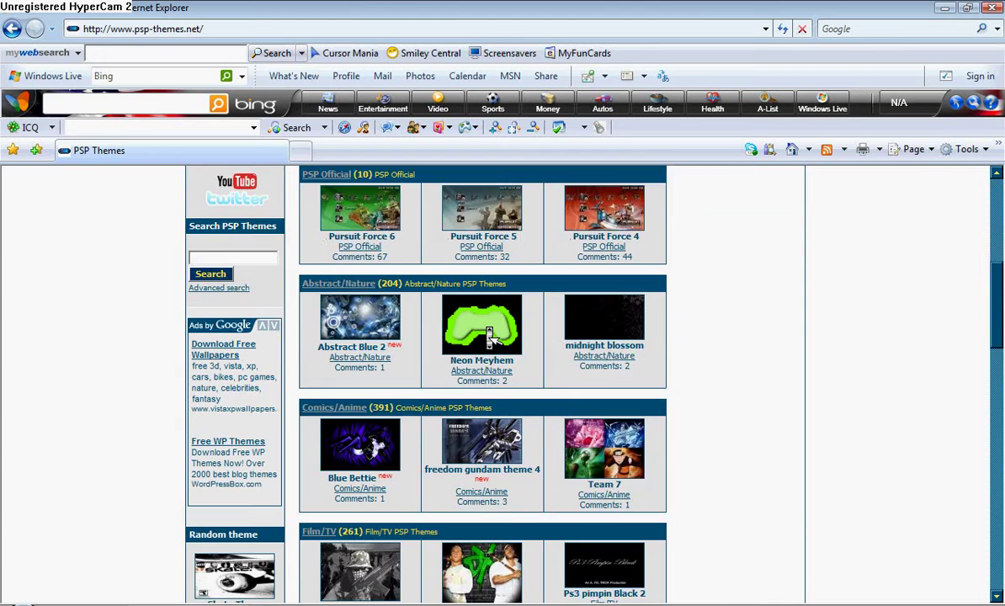
pyautogui.scroll(-2, 490, 335)
pyautogui.scroll(2, 492, 337)
pyautogui.scroll(2, 492, 337)
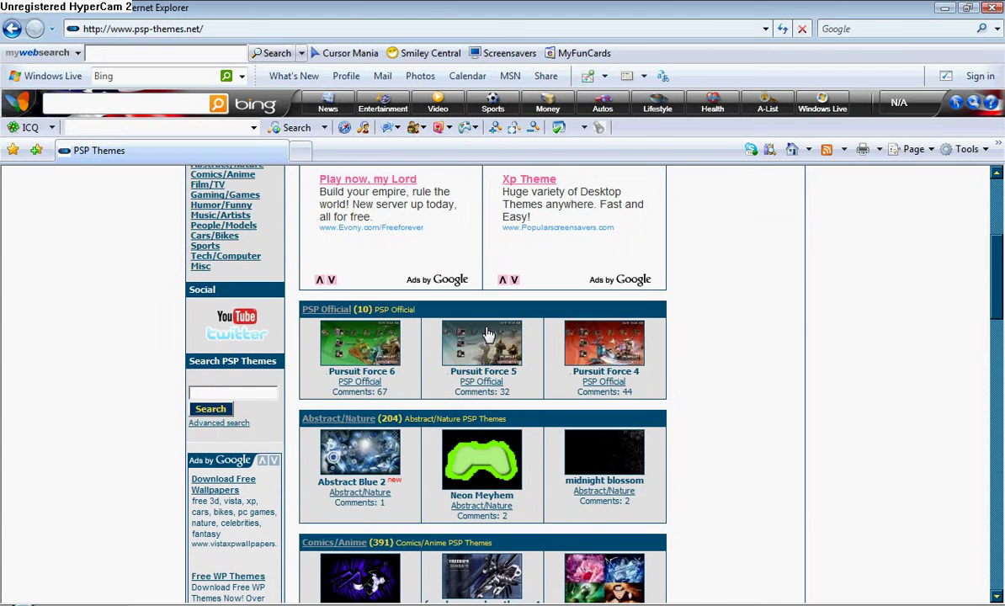
pyautogui.click(276, 392)
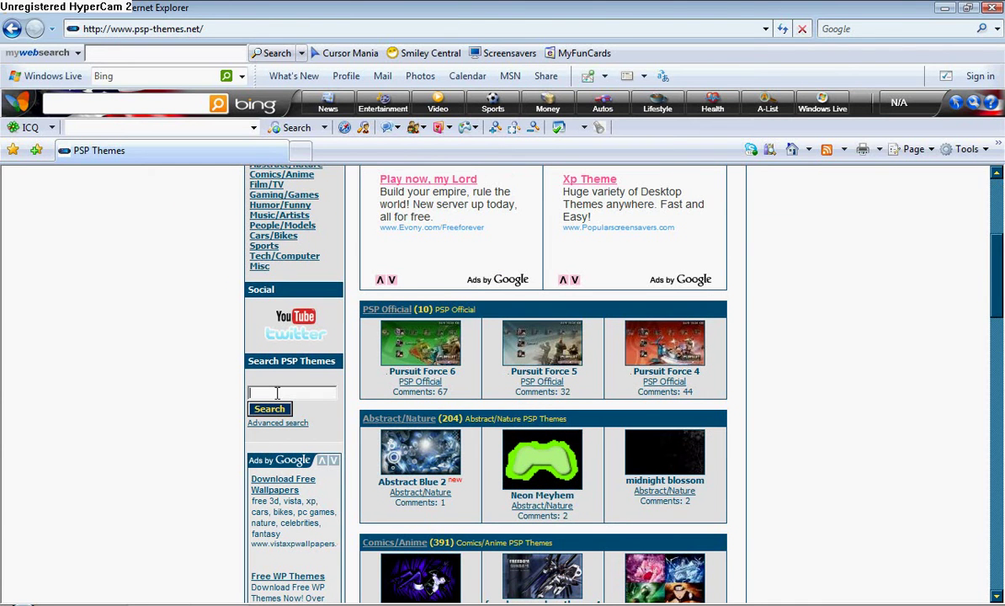
pyautogui.write('sp')
pyautogui.write('orts')
pyautogui.press('Return')
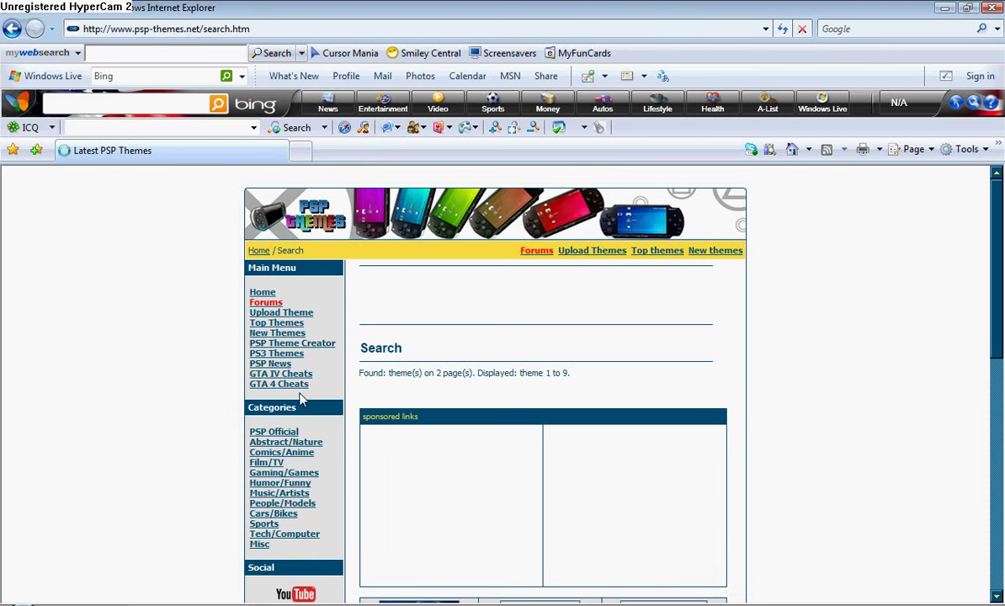
# Browse the sports results, then open the Tech/Computer theme category
pyautogui.scroll(-2, 414, 420)
pyautogui.scroll(-3, 414, 419)
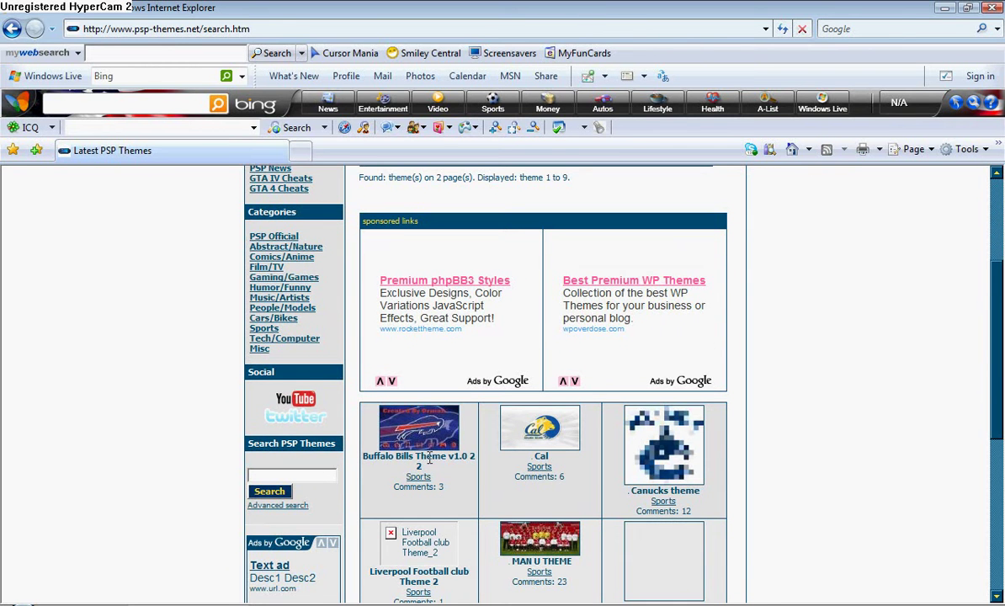
pyautogui.scroll(-5, 526, 436)
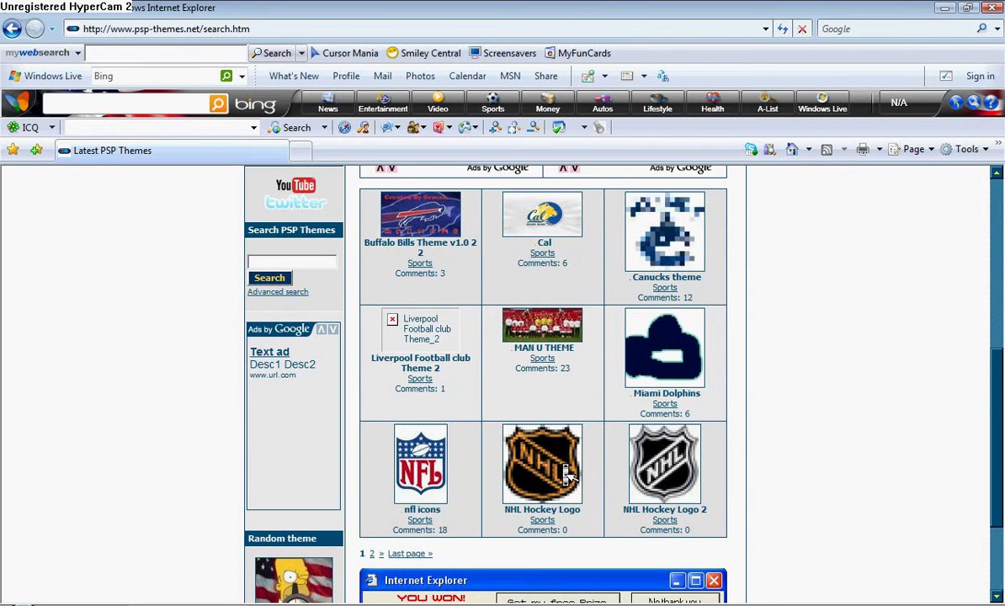
pyautogui.scroll(-4, 568, 474)
pyautogui.scroll(10, 565, 471)
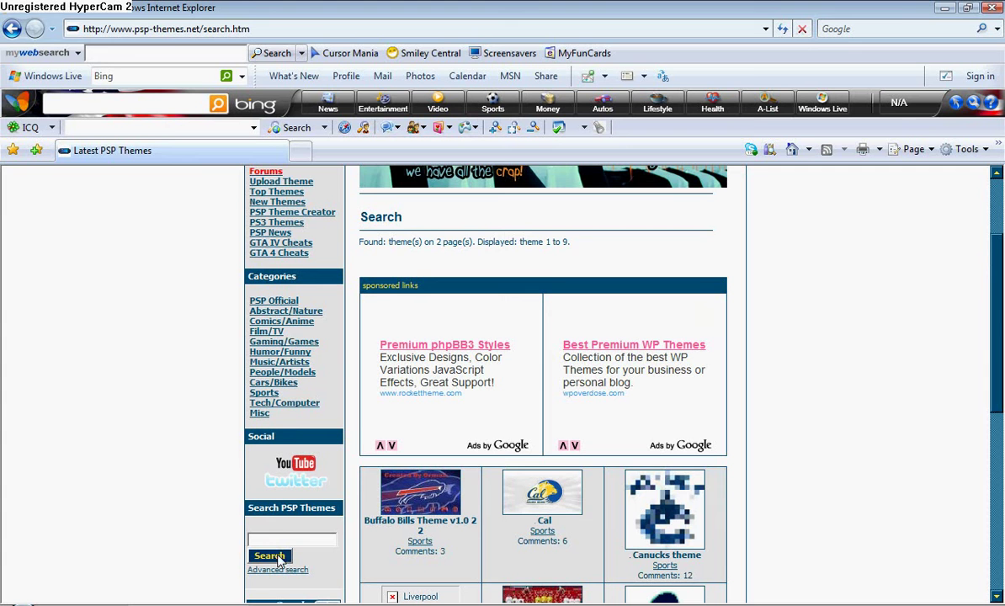
pyautogui.click(305, 405)
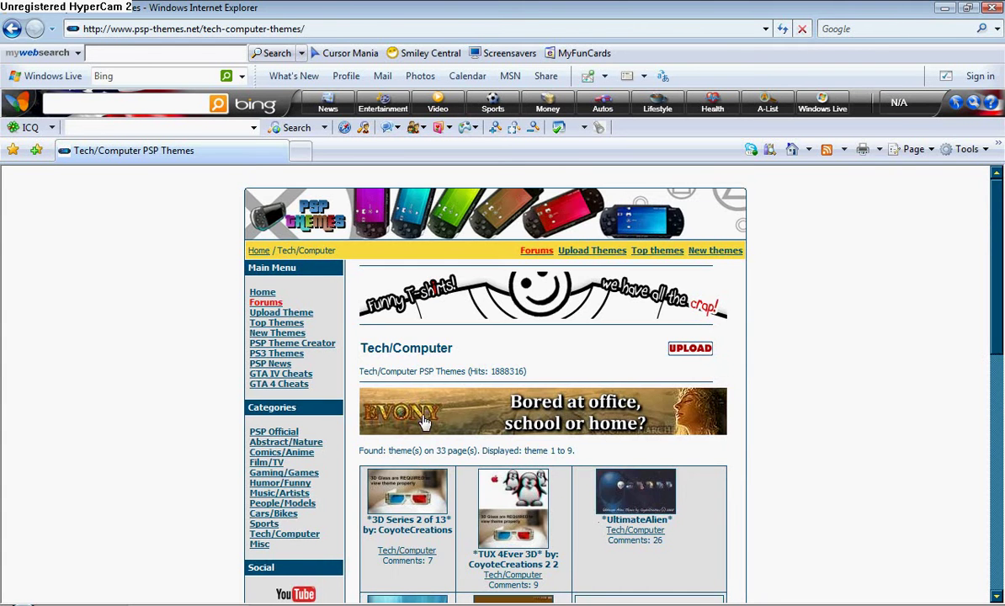
# Go to page 4 of the Tech/Computer themes
pyautogui.scroll(-3, 425, 430)
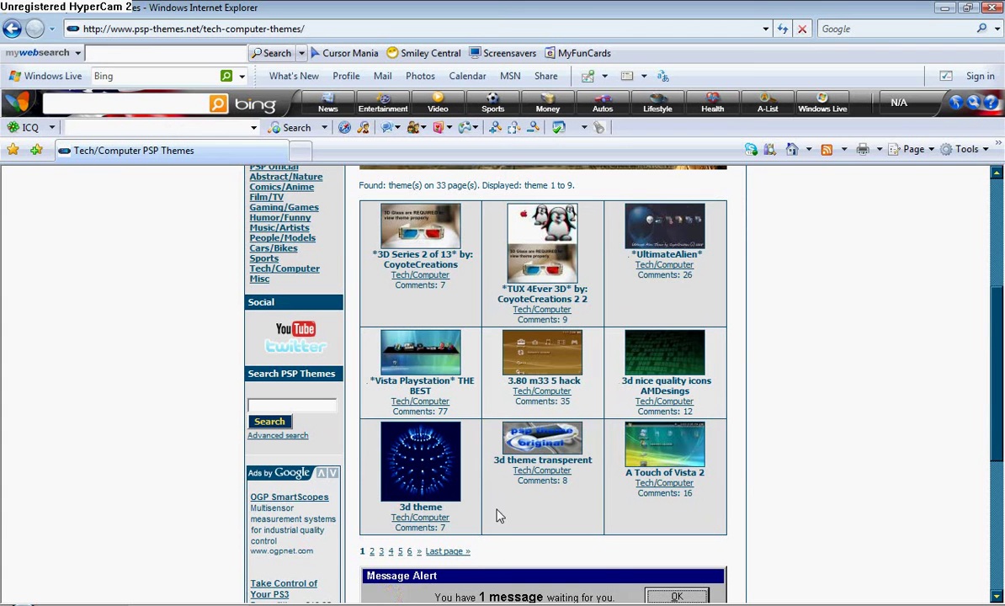
pyautogui.click(390, 551)
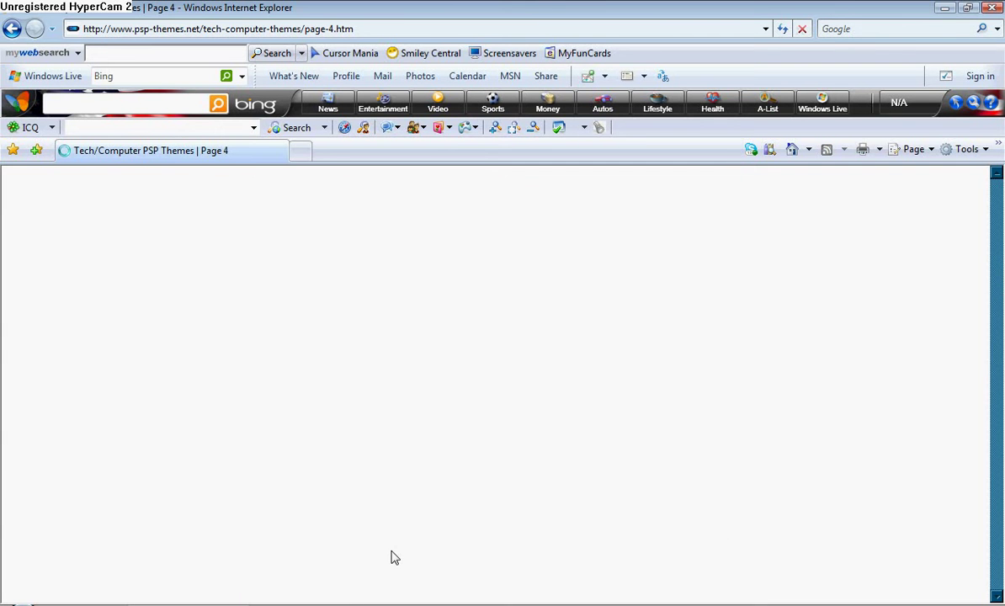
pyautogui.scroll(-4, 480, 516)
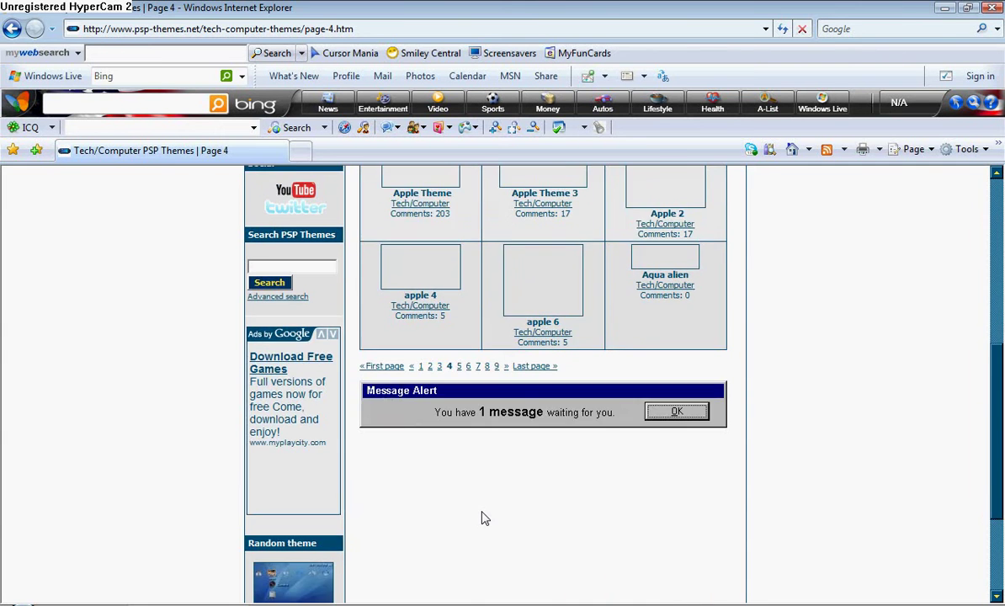
pyautogui.scroll(2, 485, 517)
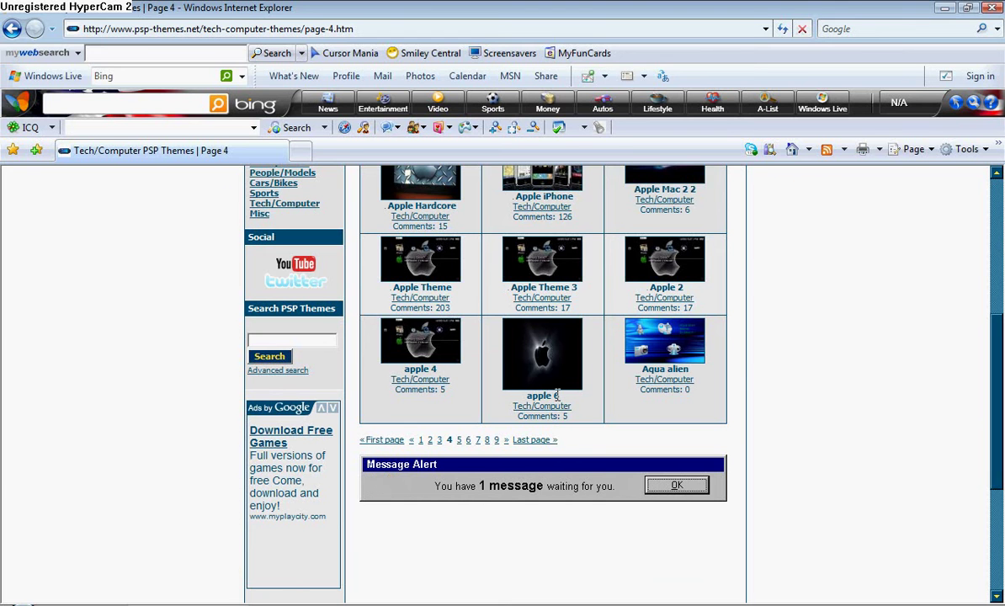
# Open the Aqua alien theme page and scroll to its download options
pyautogui.click(642, 352)
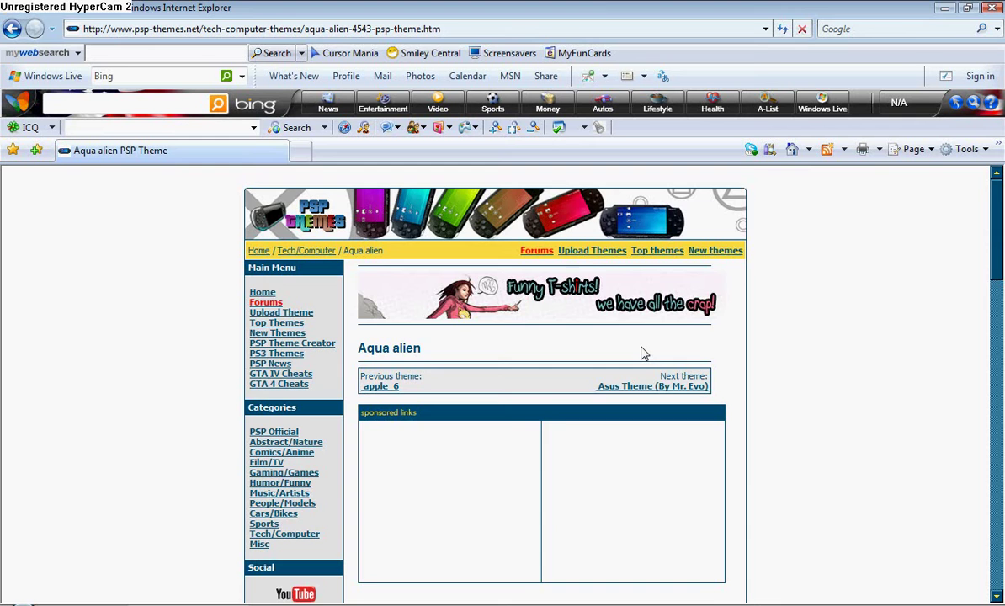
pyautogui.scroll(-3, 644, 353)
pyautogui.scroll(-3, 644, 356)
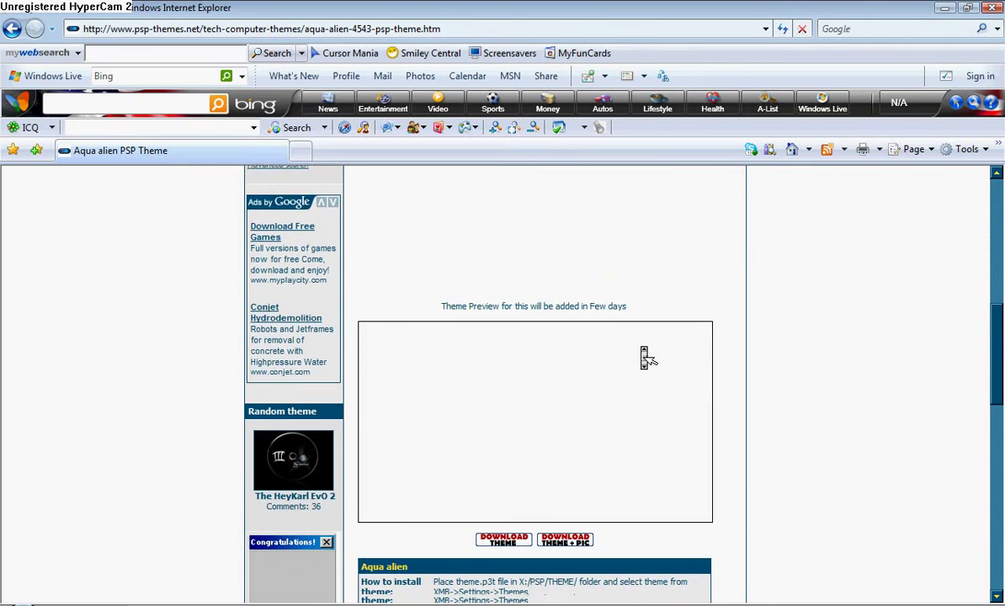
pyautogui.scroll(-1, 644, 356)
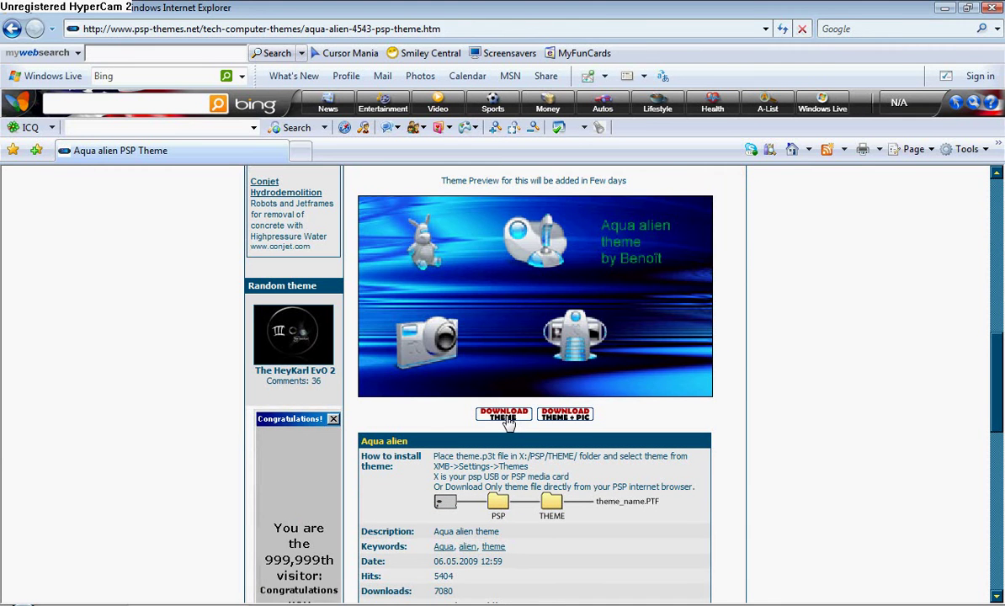
# Save Aqua_alien.ptf into the 'psp themes in here' folder, then close Internet Explorer
pyautogui.click(507, 421)
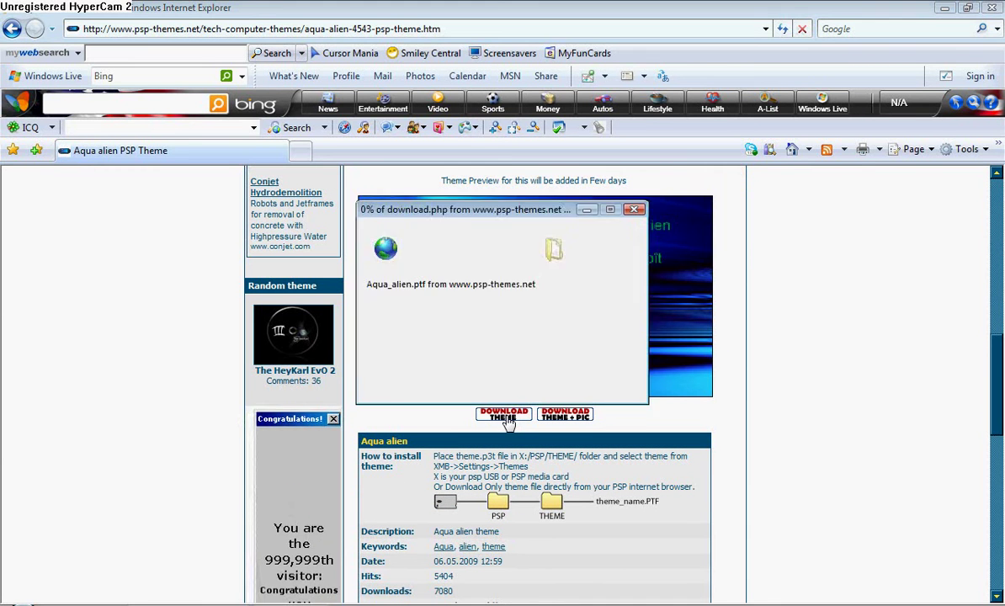
pyautogui.click(545, 319)
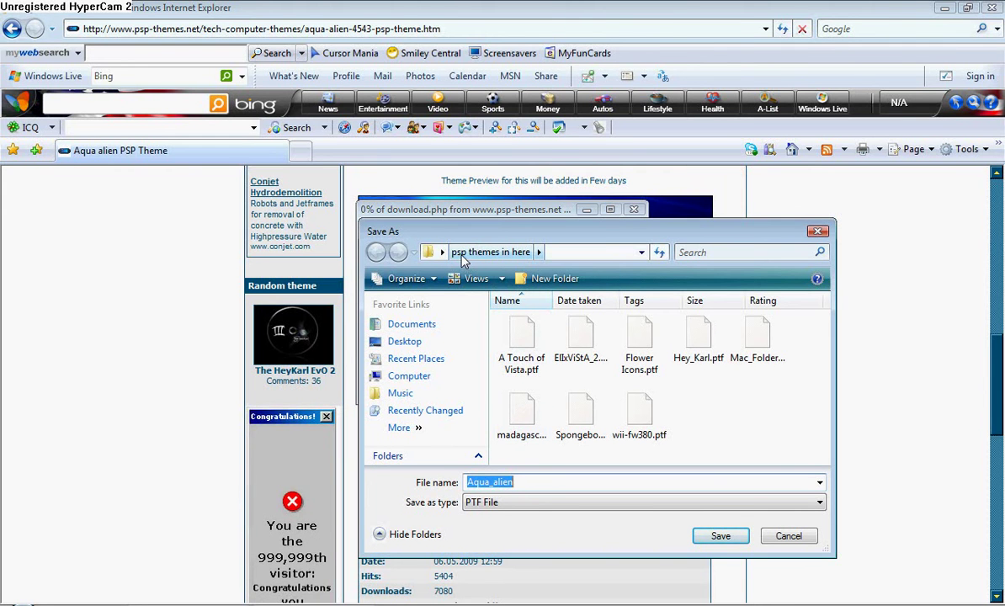
pyautogui.click(723, 536)
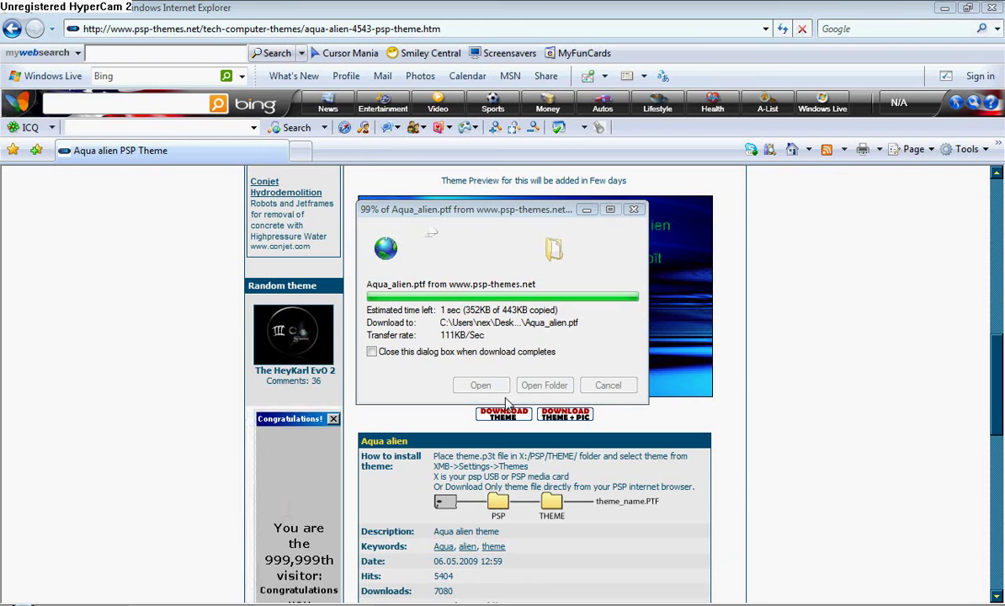
pyautogui.click(993, 8)
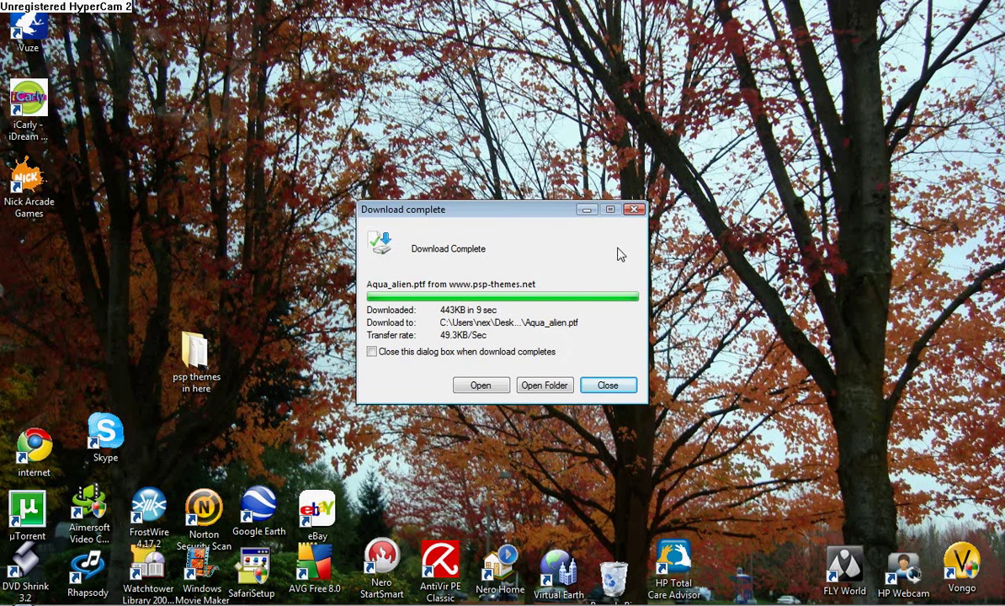
pyautogui.click(592, 196)
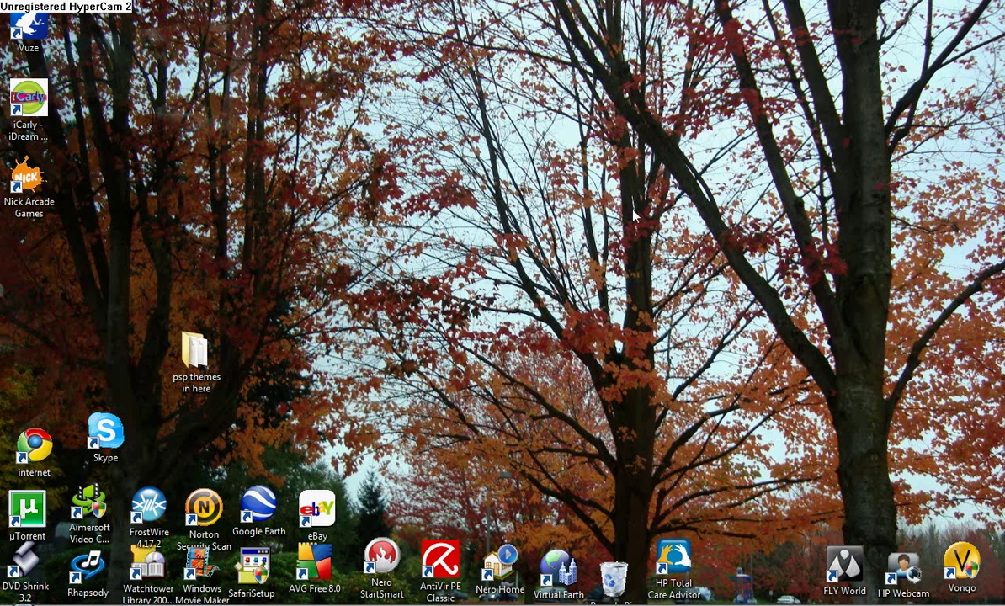
pyautogui.doubleClick(192, 347)
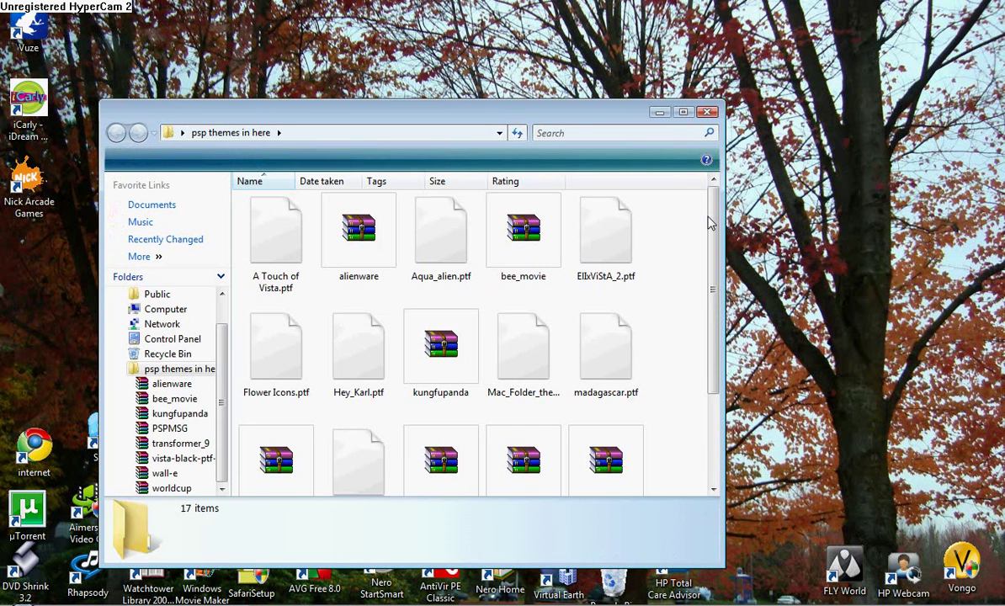
pyautogui.moveTo(710, 223); pyautogui.dragTo(711, 324)
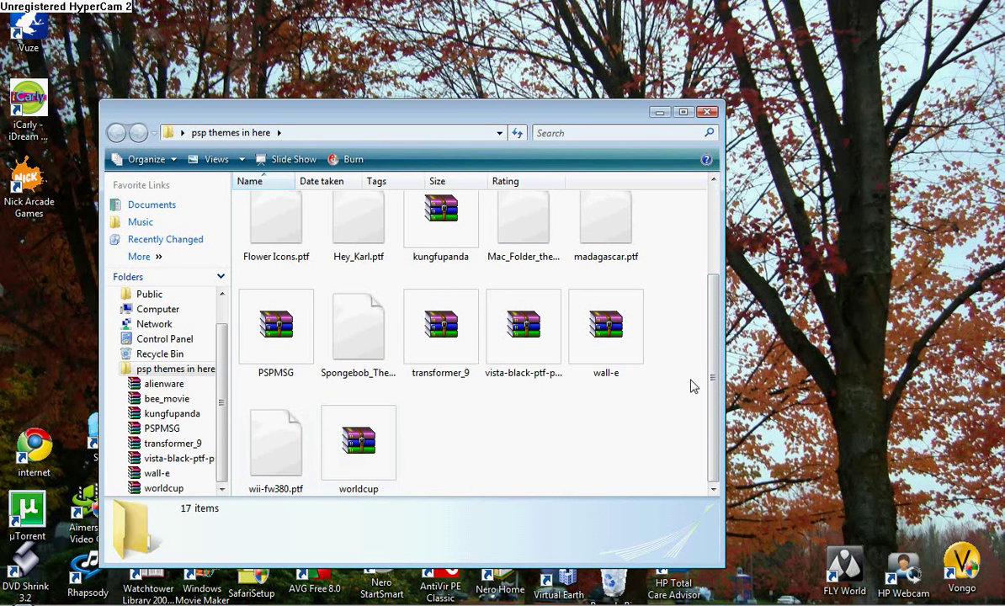
pyautogui.moveTo(709, 358); pyautogui.dragTo(716, 301)
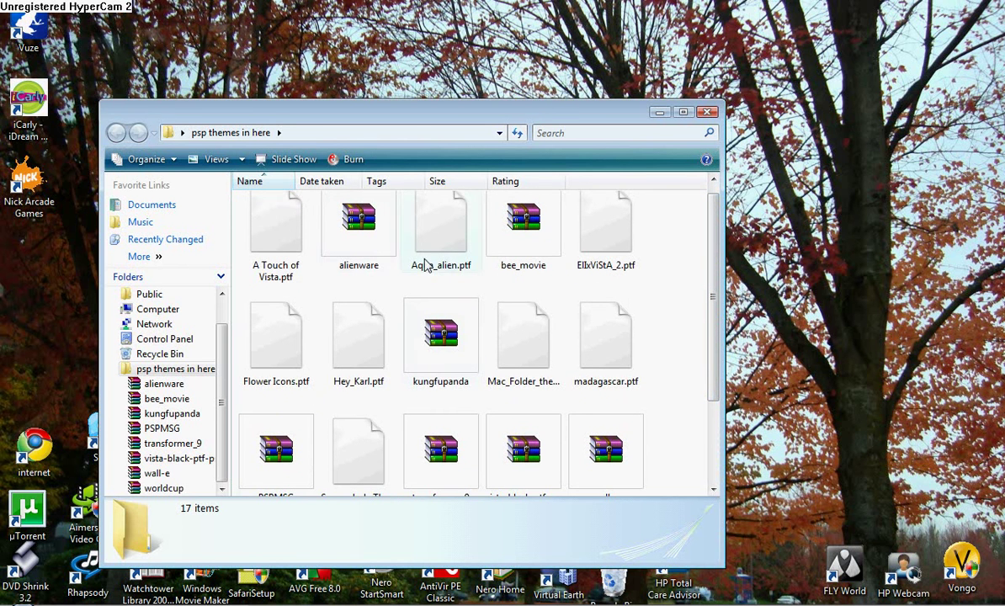
pyautogui.click(661, 113)
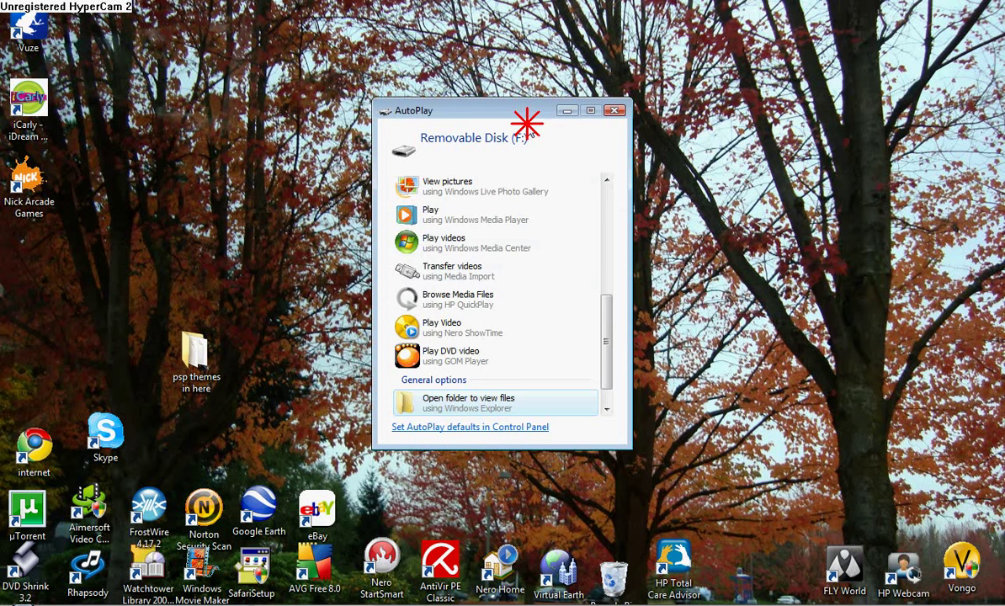
# Choose 'Open folder to view files' in the AutoPlay prompt for Removable Disk (F:)
pyautogui.moveTo(529, 113); pyautogui.dragTo(560, 123)
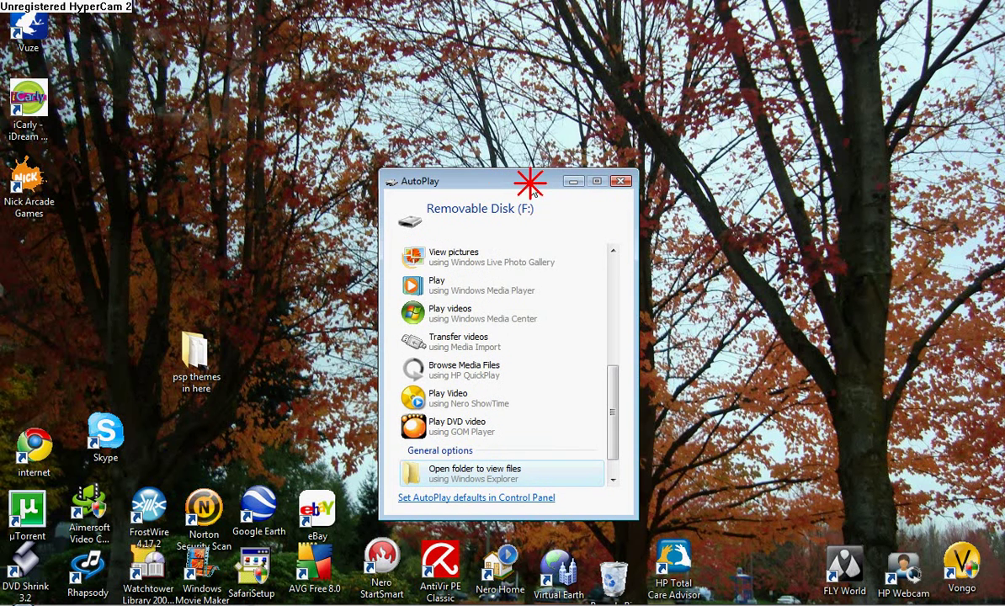
pyautogui.moveTo(636, 326); pyautogui.dragTo(639, 360)
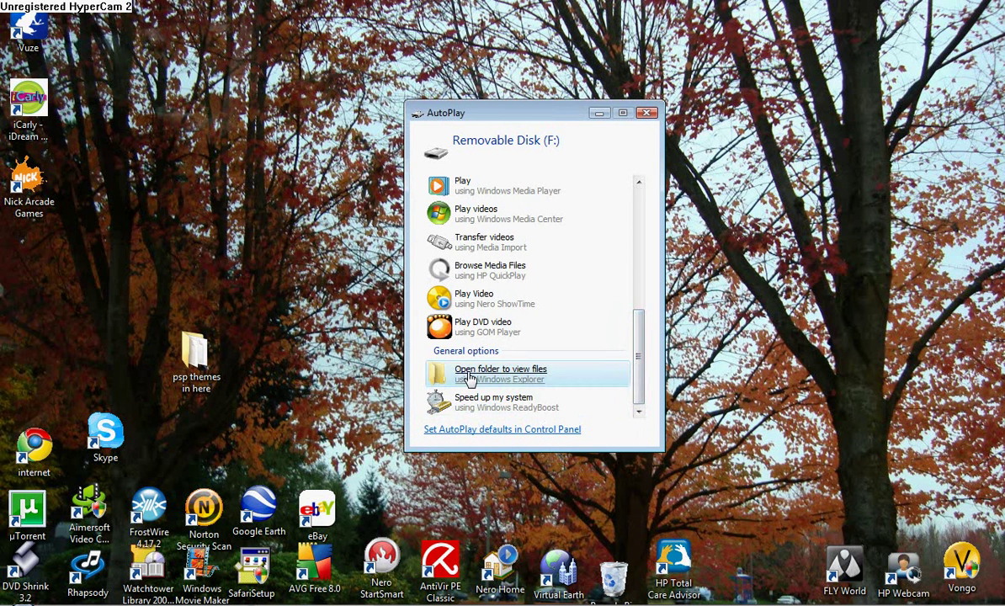
pyautogui.click(528, 375)
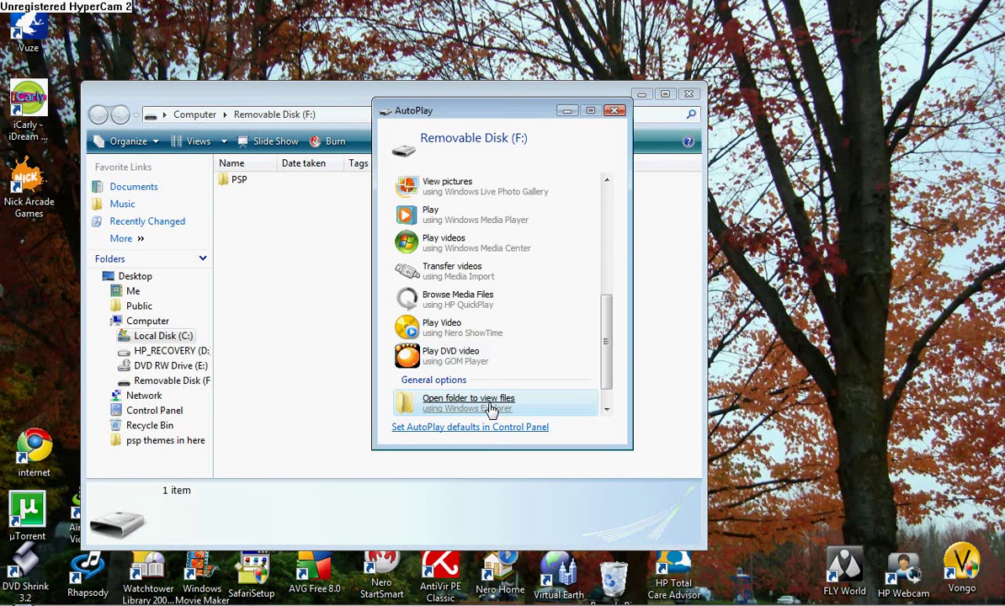
# Dismiss AutoPlay, open PSP > THEME with its six .ptf themes, then return to the desktop
pyautogui.click(493, 407)
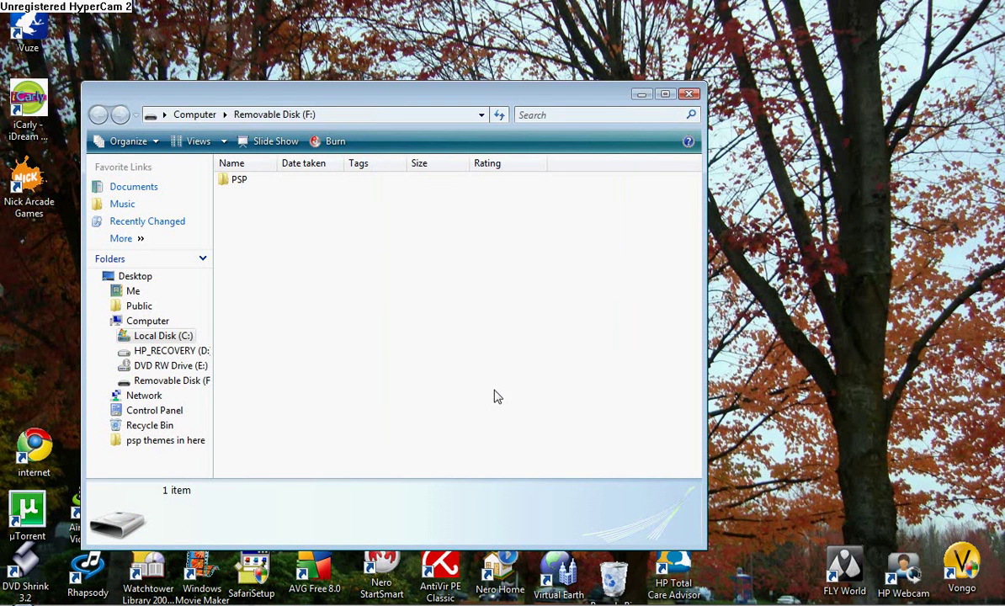
pyautogui.doubleClick(238, 181)
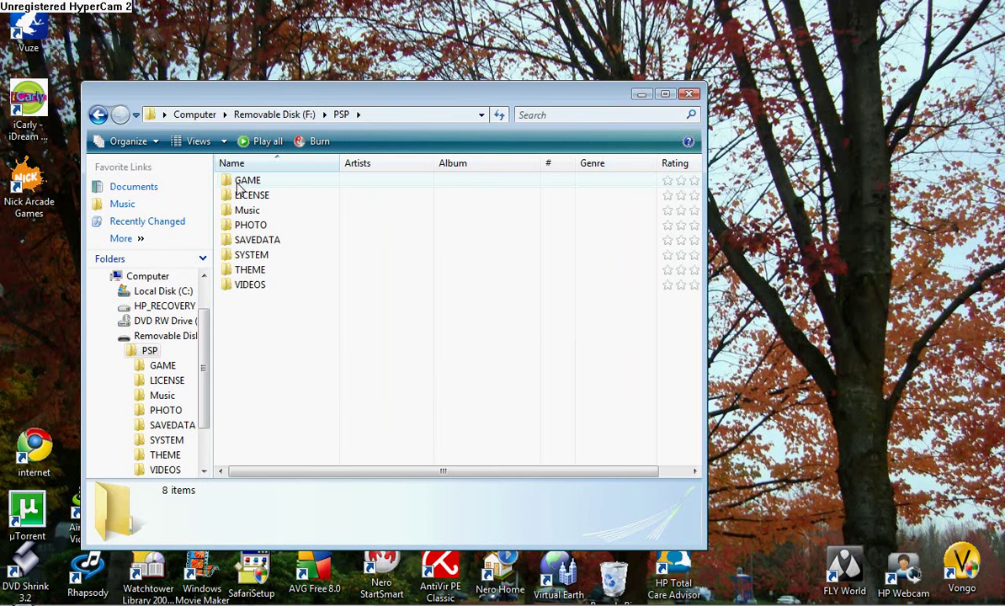
pyautogui.click(244, 196)
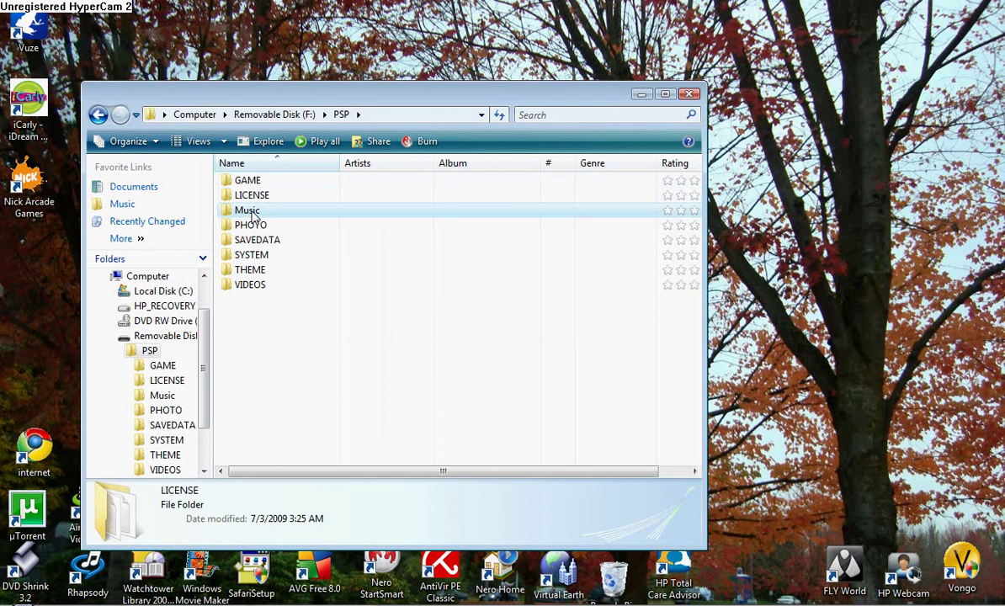
pyautogui.click(252, 226)
pyautogui.click(255, 241)
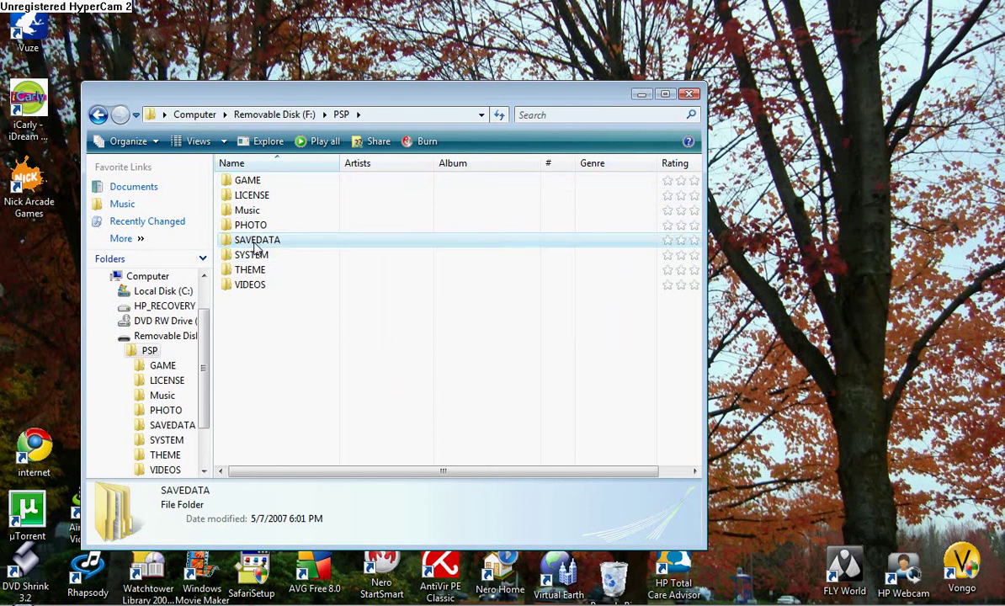
pyautogui.click(250, 270)
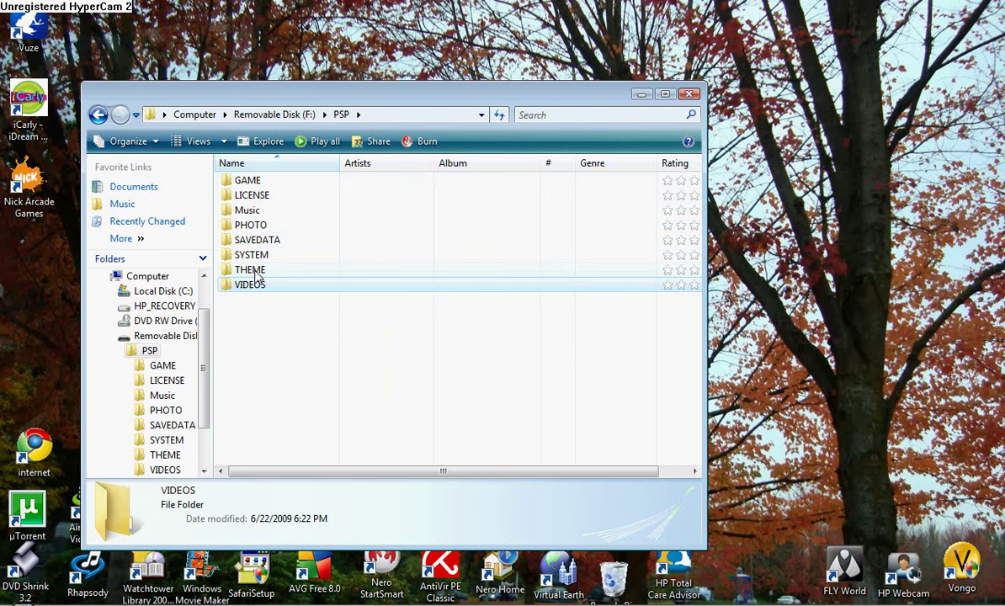
pyautogui.doubleClick(252, 269)
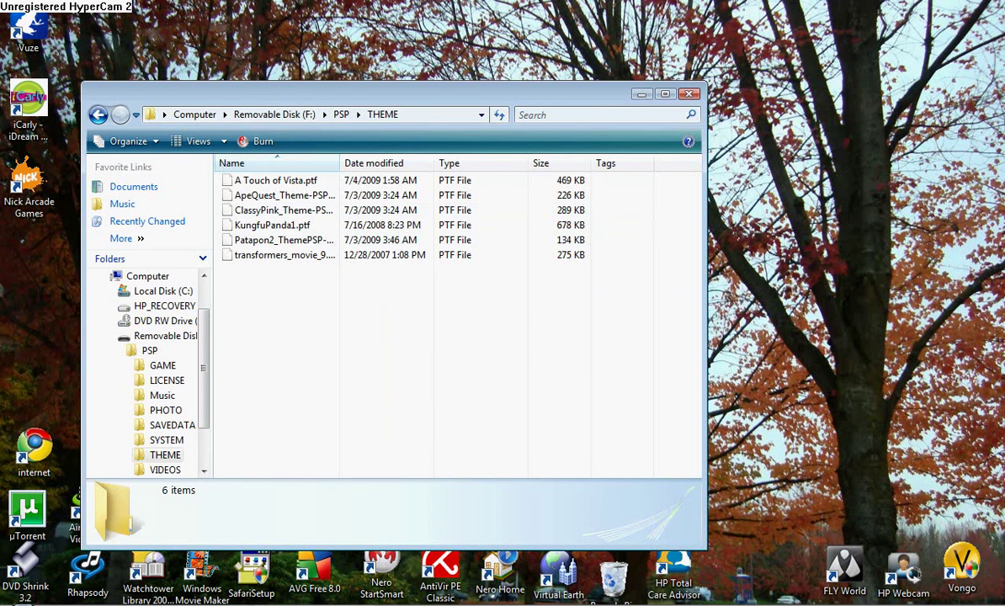
pyautogui.hotkey('alt', 'F4')
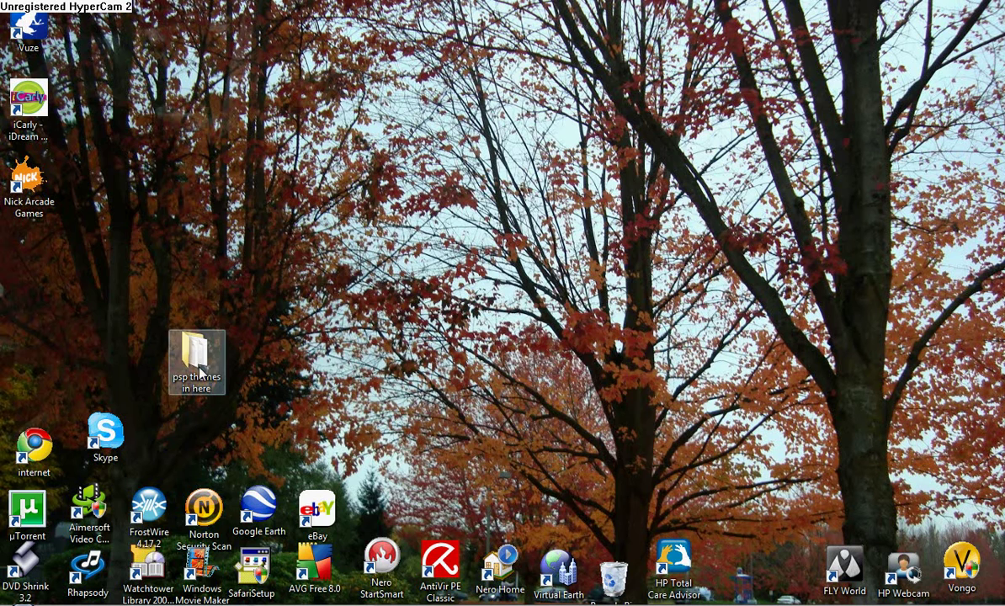
# Drag Aqua_alien.ptf from 'psp themes in here' into the PSP THEME folder's file list
pyautogui.doubleClick(194, 352)
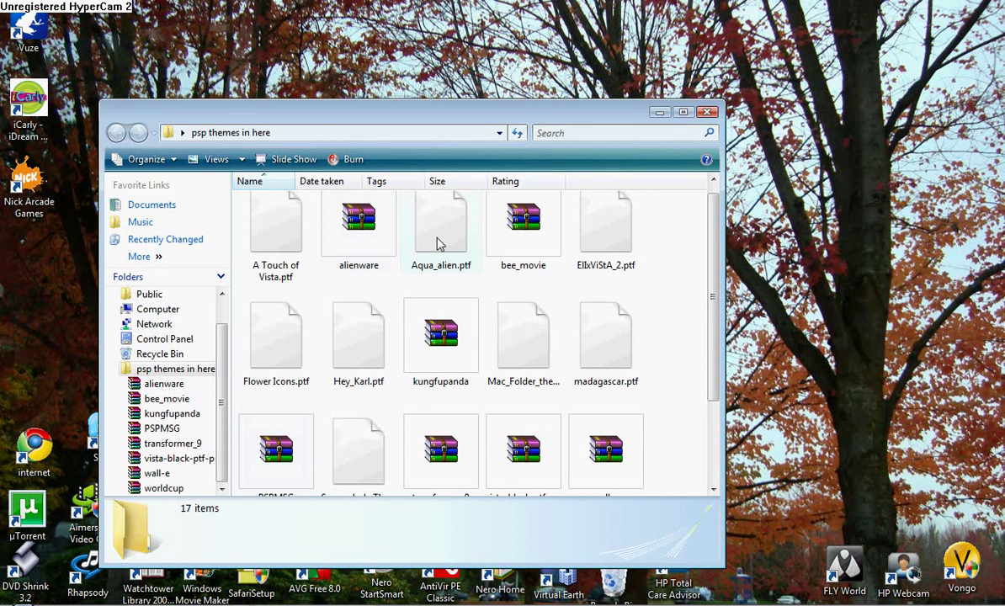
pyautogui.moveTo(436, 245); pyautogui.dragTo(354, 511)
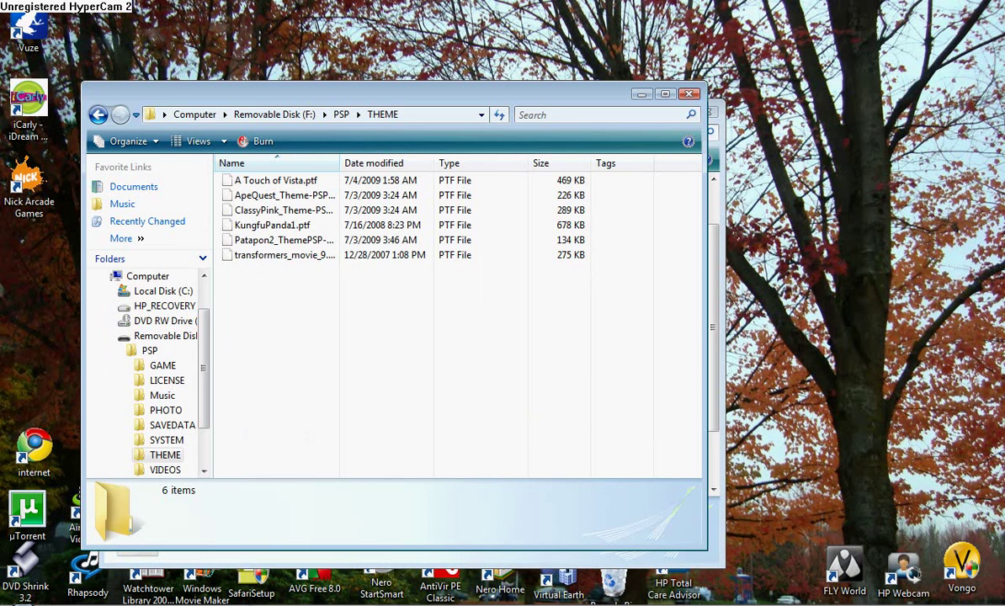
pyautogui.moveTo(291, 347); pyautogui.dragTo(286, 314)
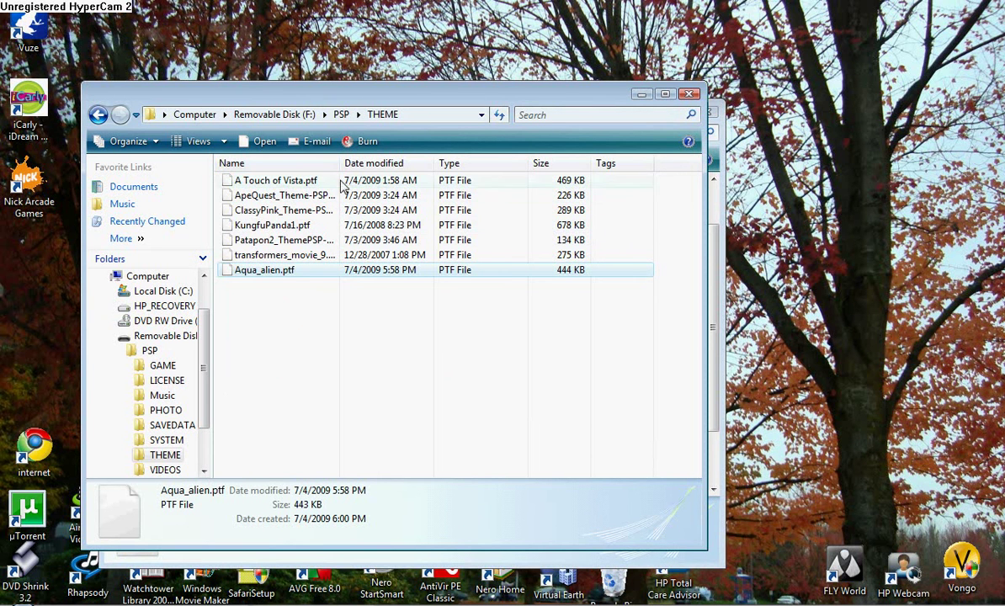
pyautogui.click(344, 558)
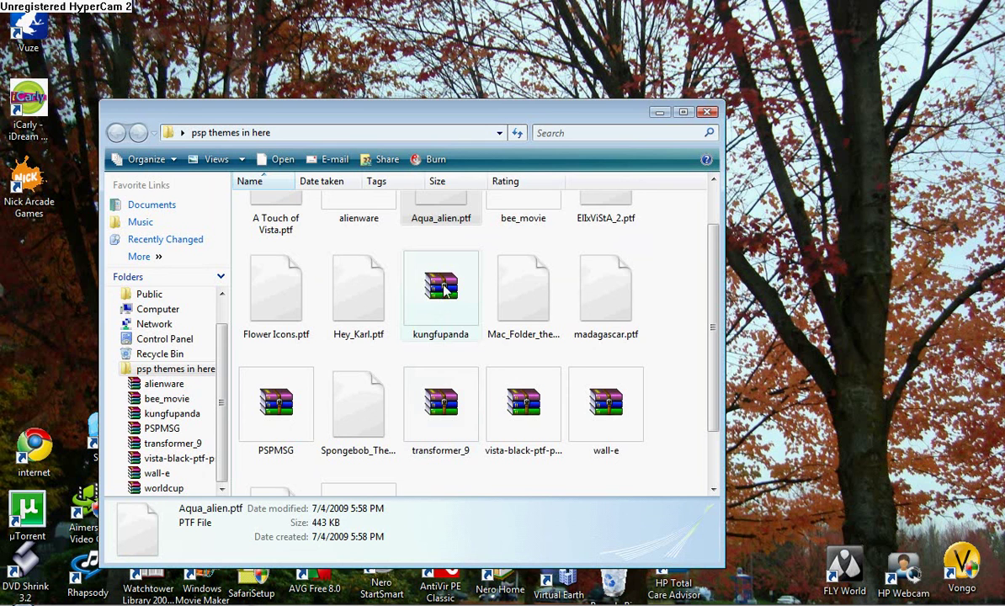
# Show KungfuPanda1.ptf inside kungfupanda.zip, minimize WinRAR, and close the themes folder
pyautogui.doubleClick(449, 313)
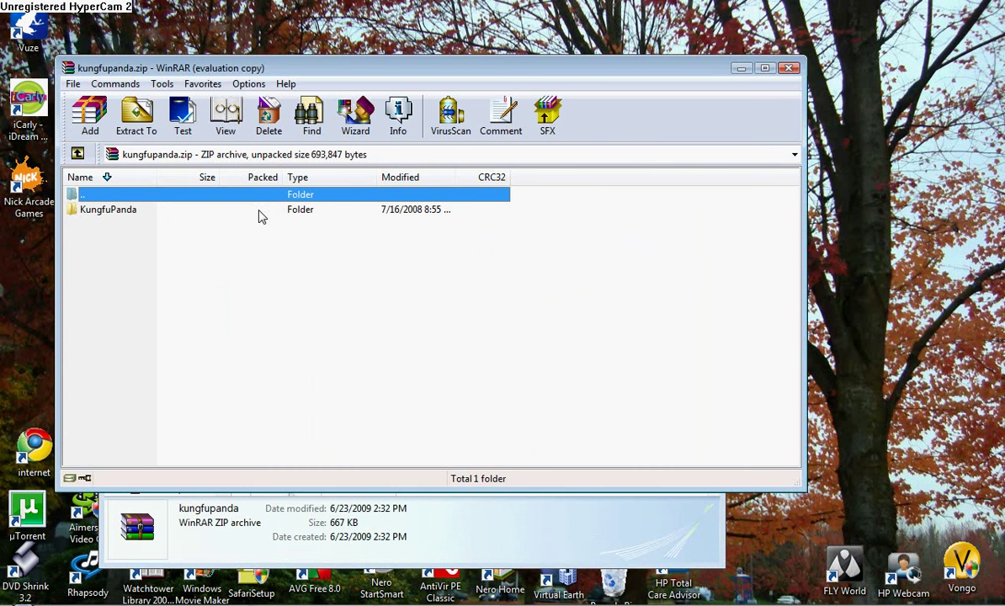
pyautogui.click(549, 219)
pyautogui.doubleClick(305, 211)
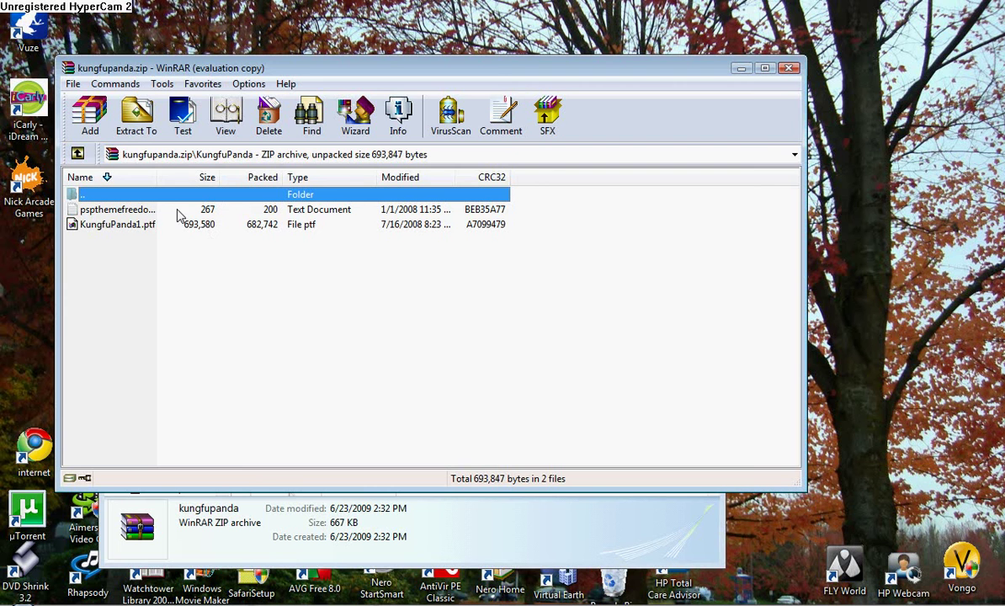
pyautogui.click(303, 229)
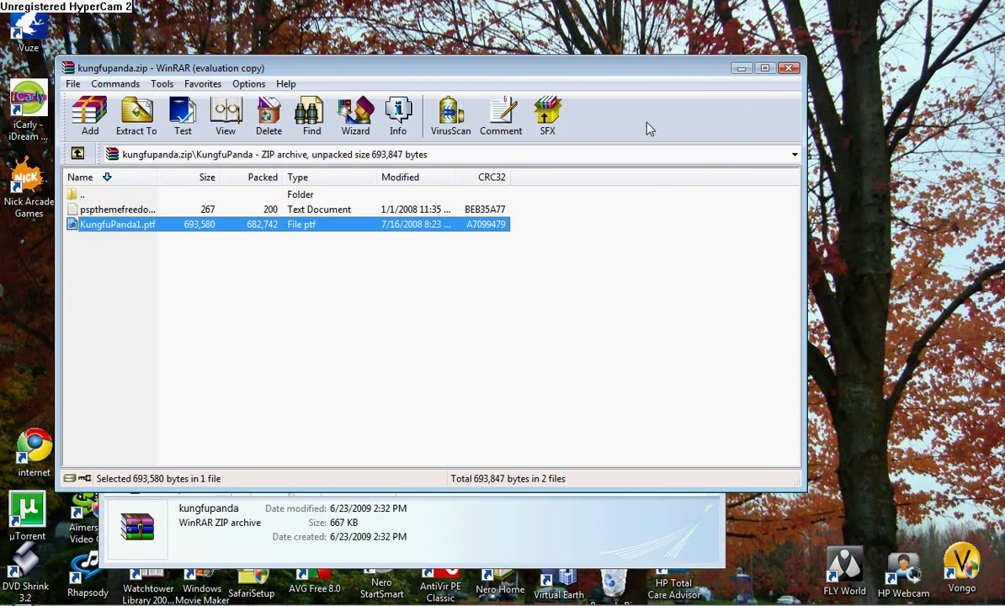
pyautogui.click(741, 66)
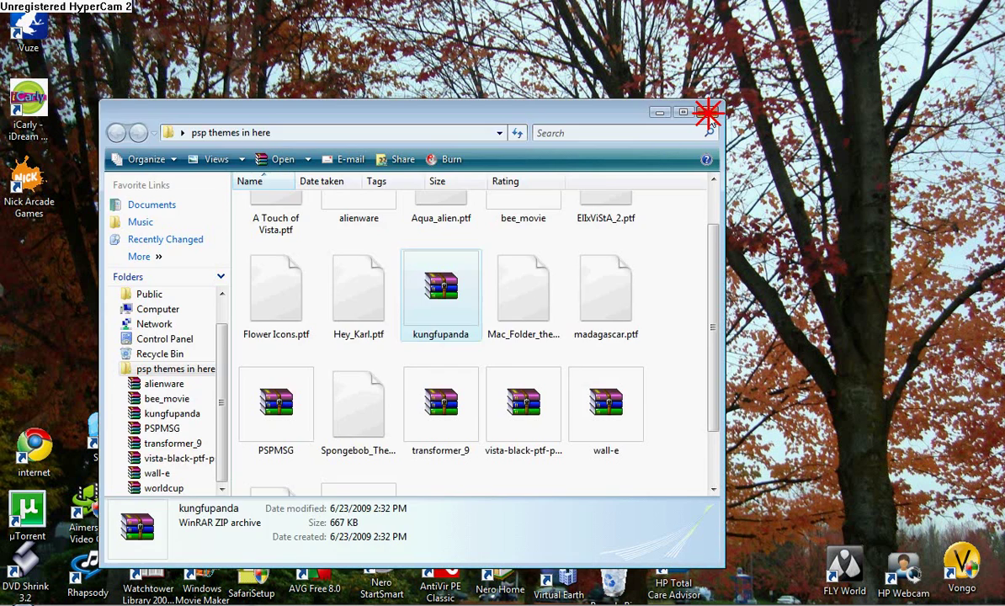
pyautogui.click(707, 112)
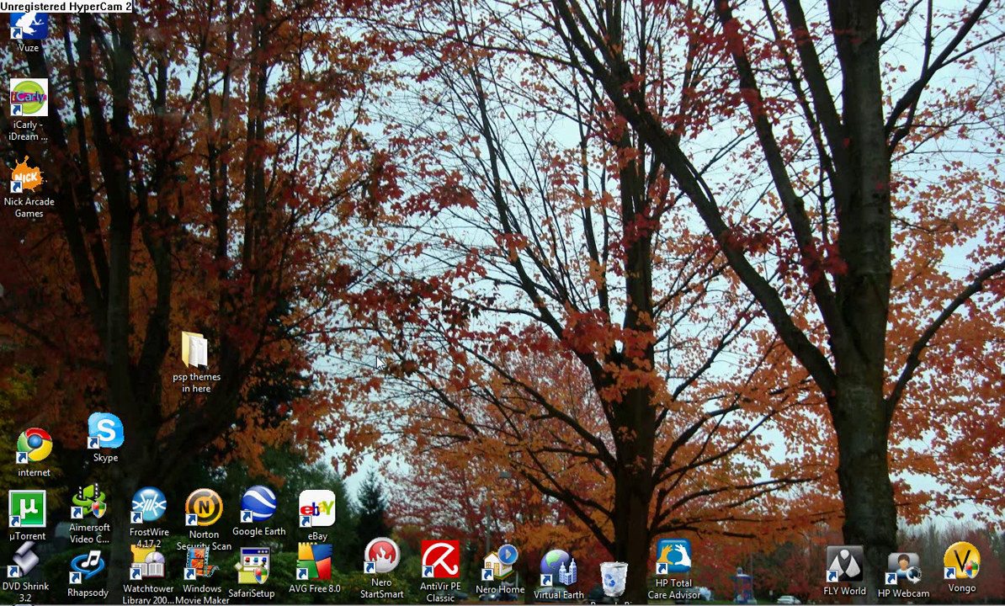